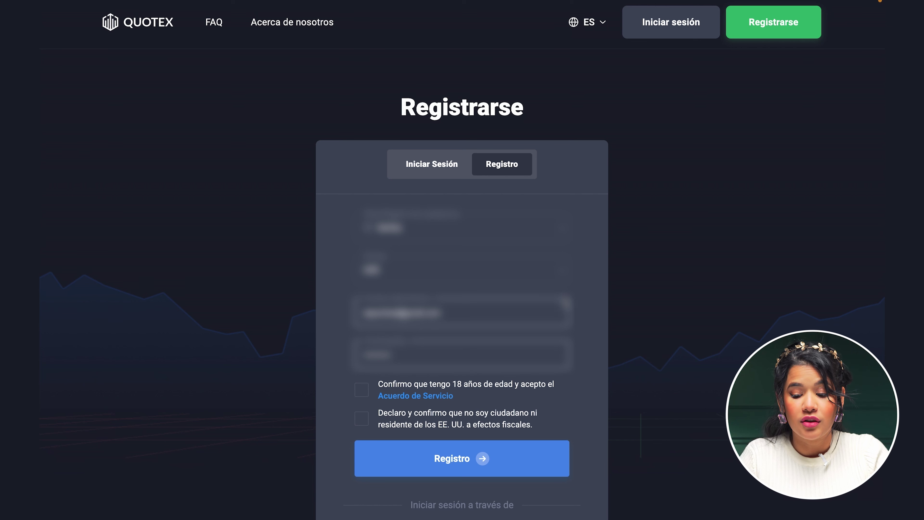
Fill the sign-up form with a saved e-mail address and the account password
left_click(431, 312)
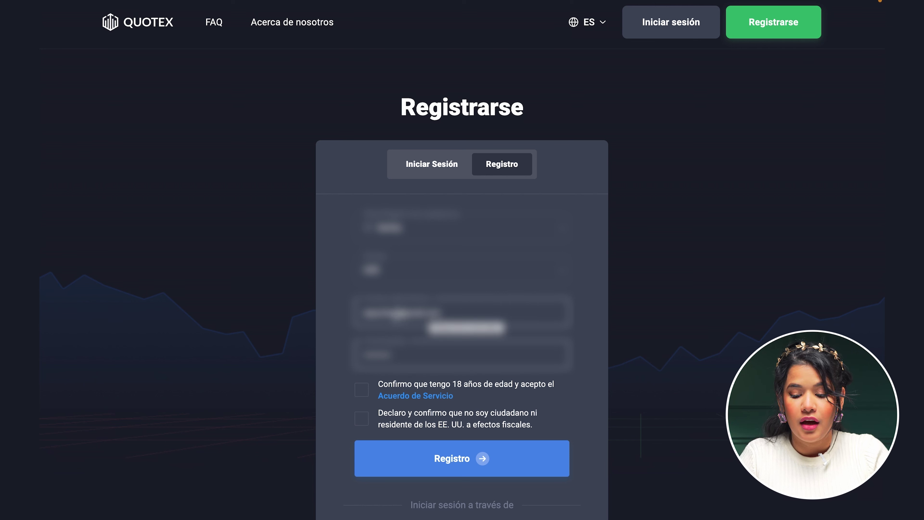
left_click(466, 327)
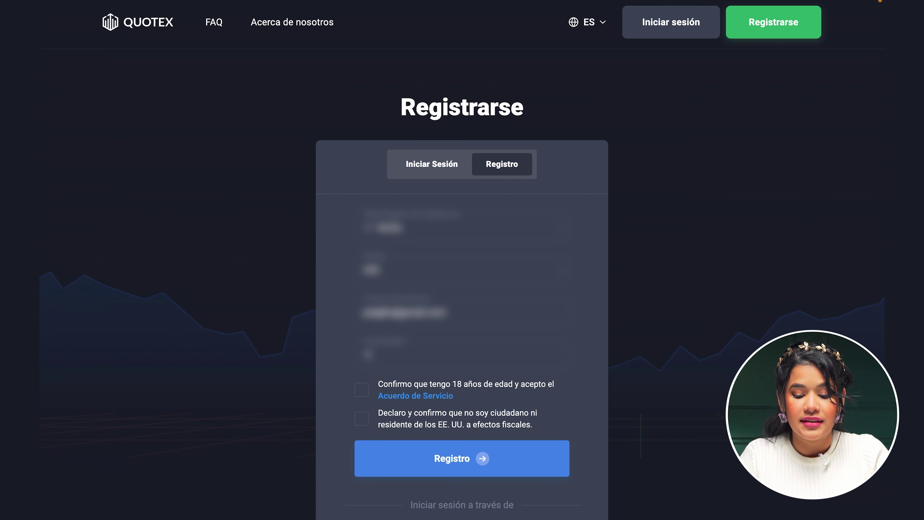
type("******")
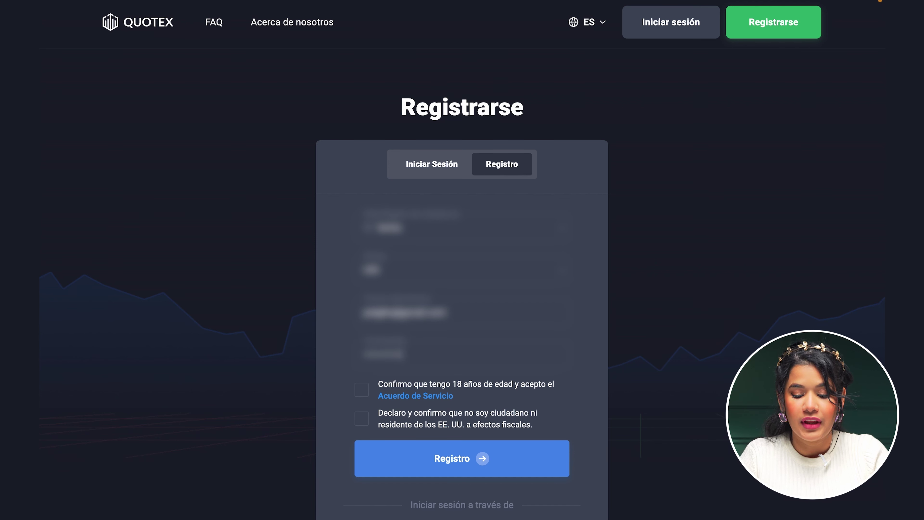
Confirm being over 18 and not a US citizen, then submit the Registro form
left_click(362, 391)
left_click(362, 419)
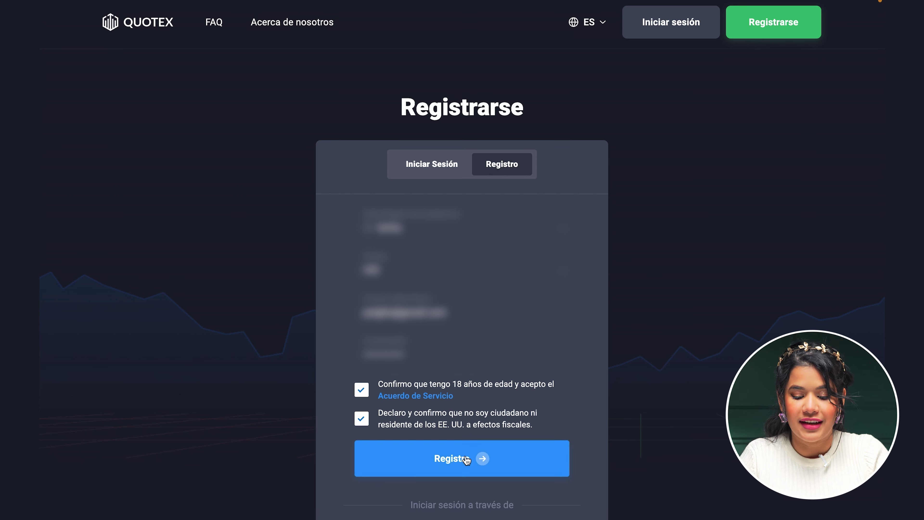
left_click(455, 463)
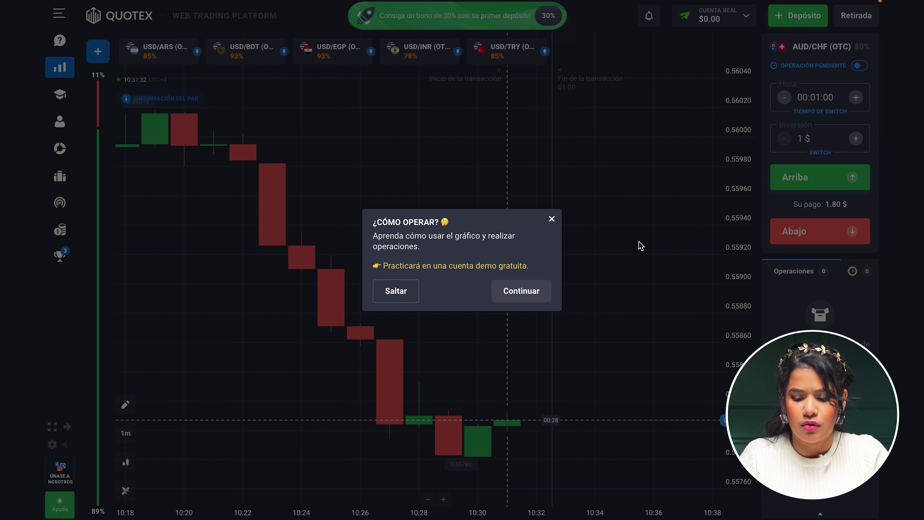
Close the ¿Cómo operar? tutorial and the demo-or-real account dialog, then pan the AUD/CHF chart
left_click(552, 219)
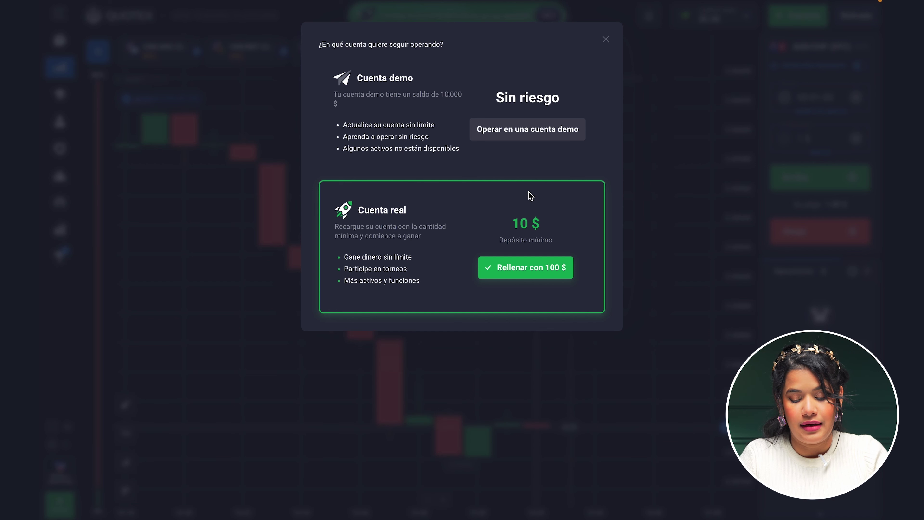
left_click(606, 39)
left_click_drag(509, 254, 453, 260)
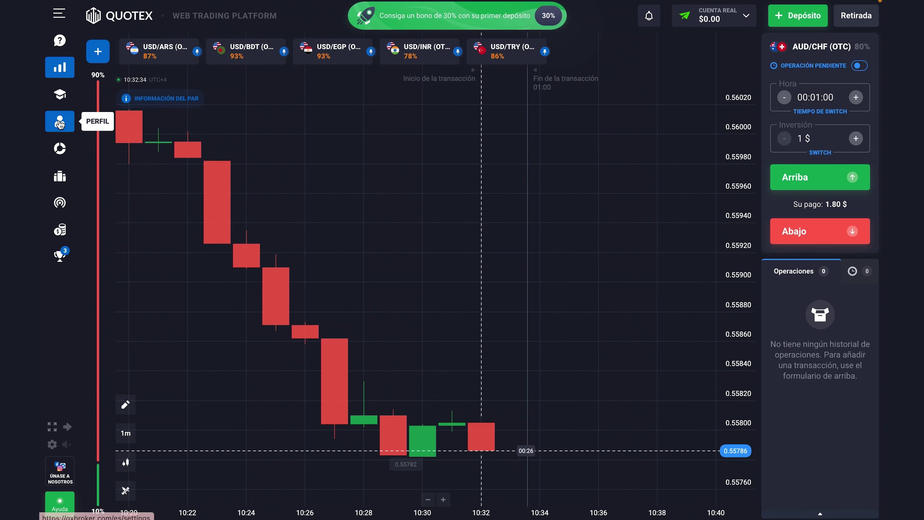
On the Perfil page, type the user's first name, surname and date of birth under Información de identidad
left_click(60, 122)
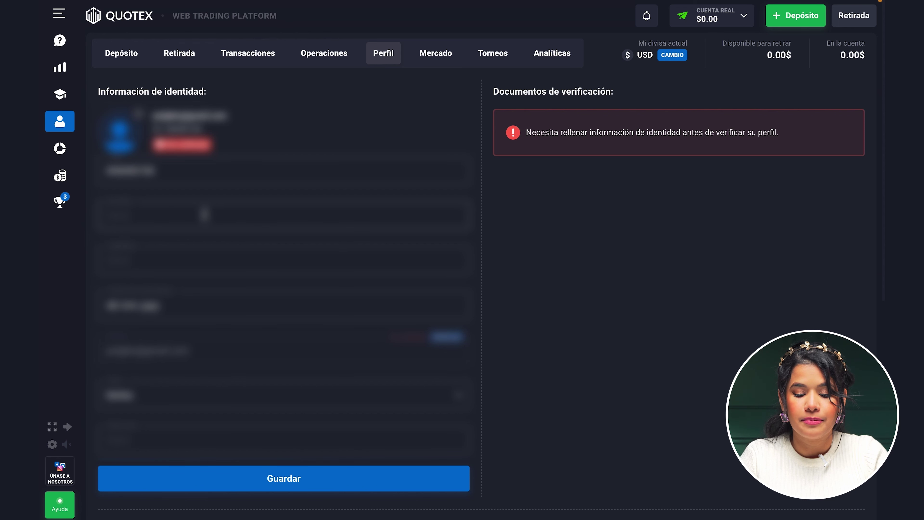
left_click(206, 214)
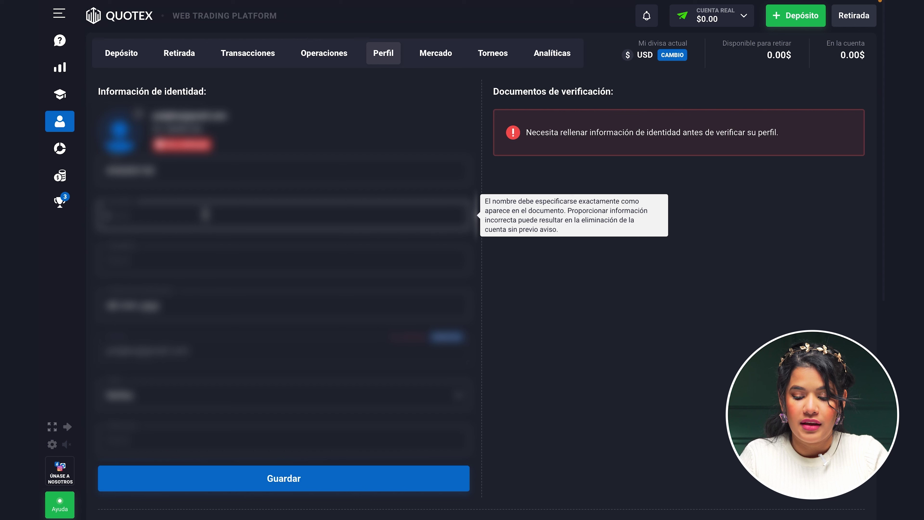
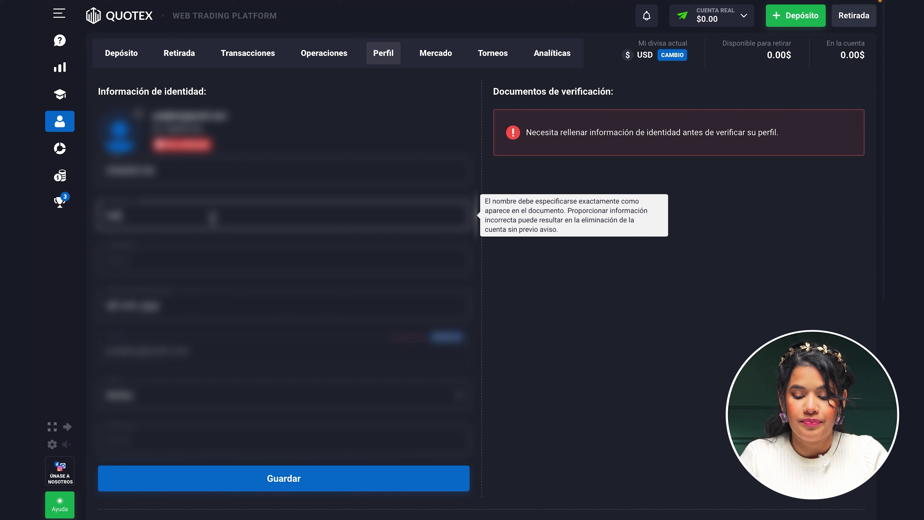
left_click(212, 259)
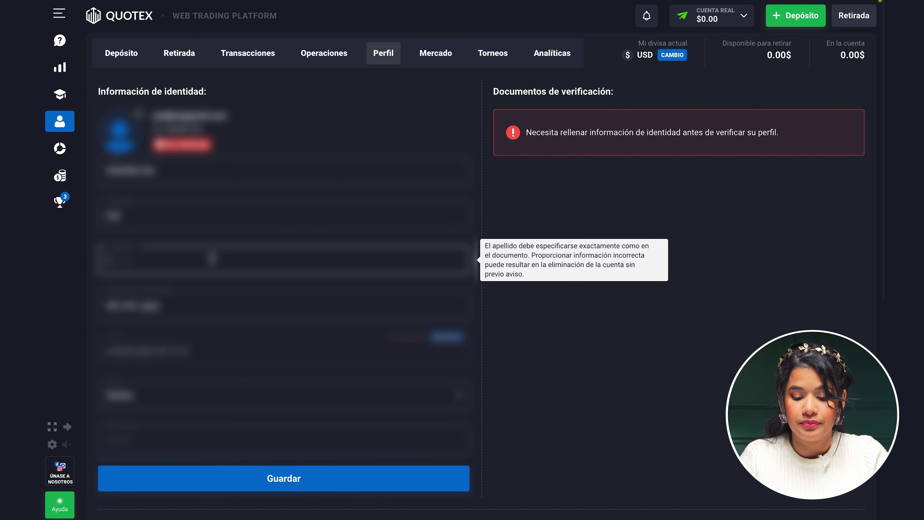
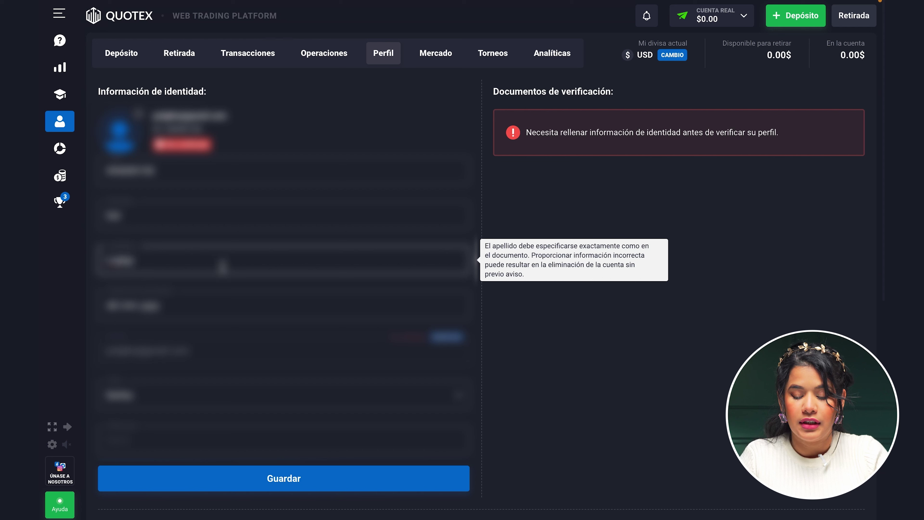
left_click(177, 307)
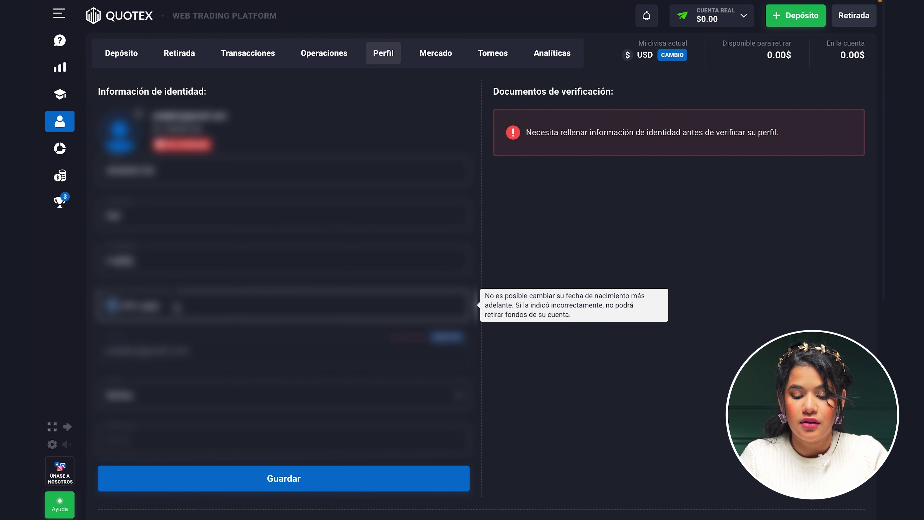
type("01")
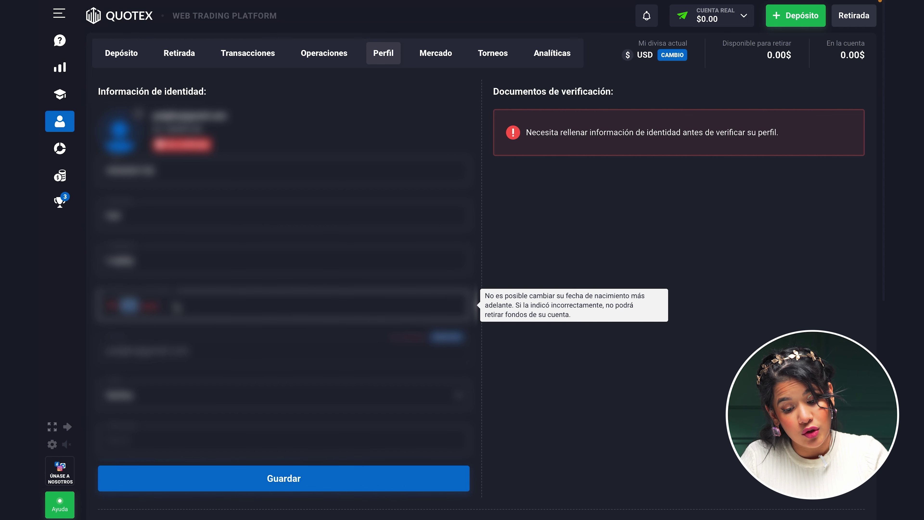
type("05")
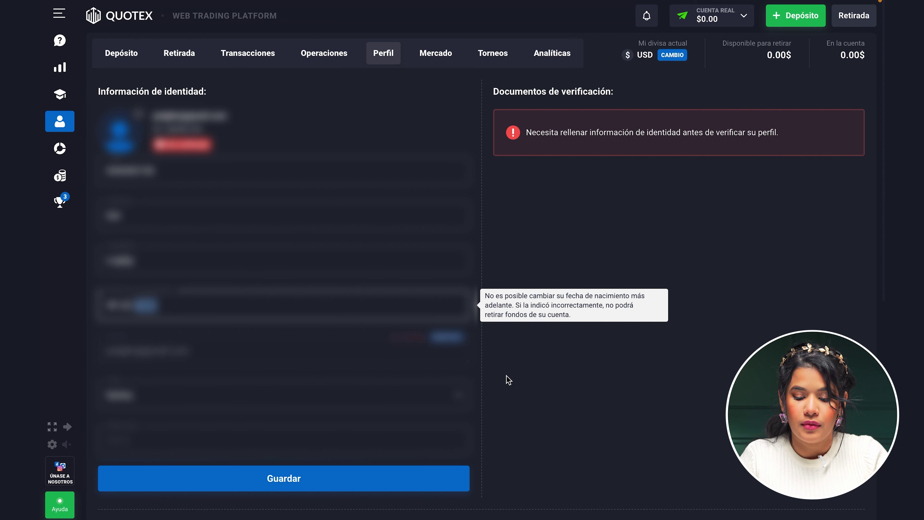
Enter the user's home address in the address field and save the identity details with Guardar
scroll(505, 383, "down", 3)
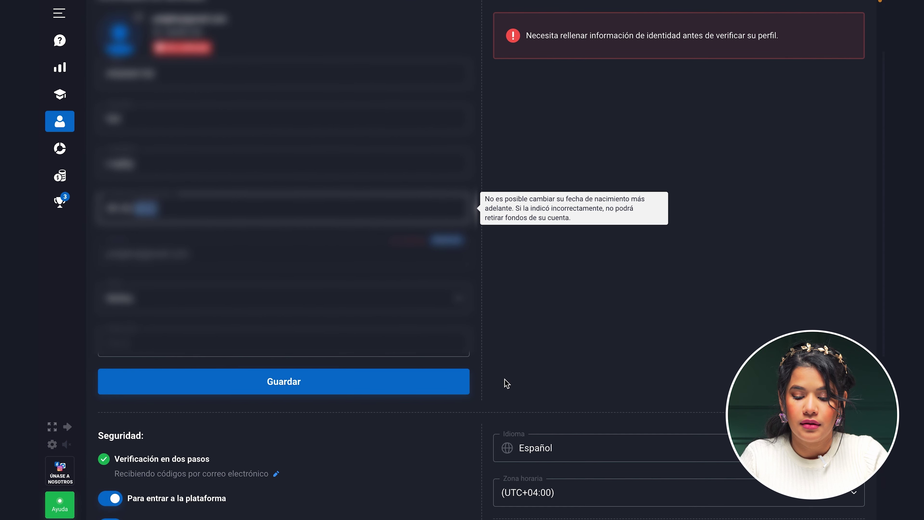
scroll(505, 380, "down", 1)
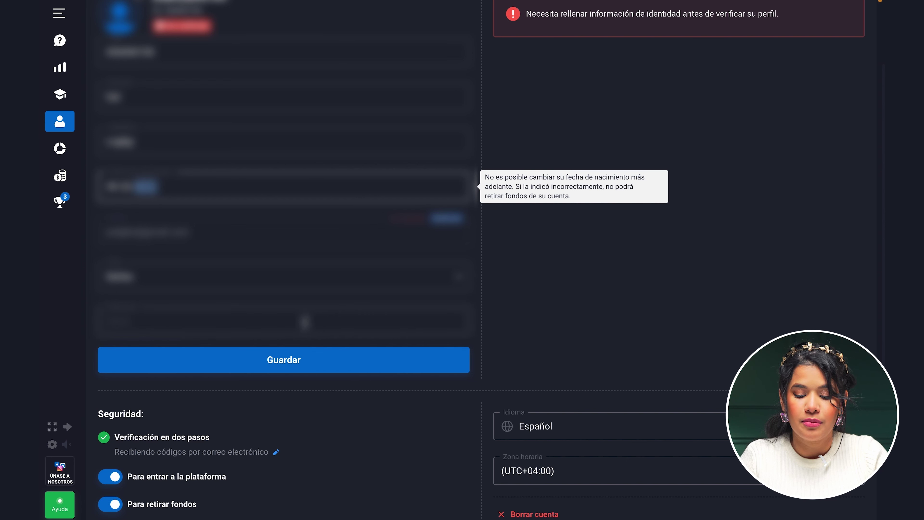
left_click(280, 323)
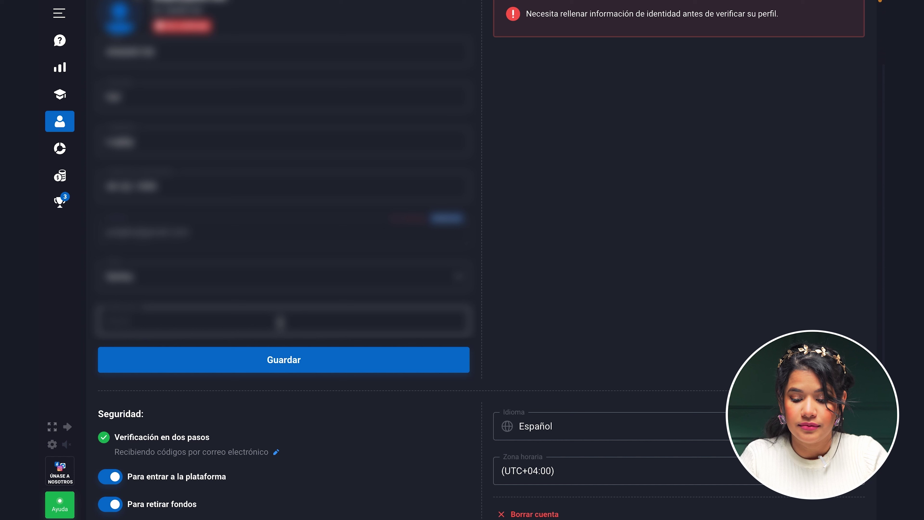
type("Cal")
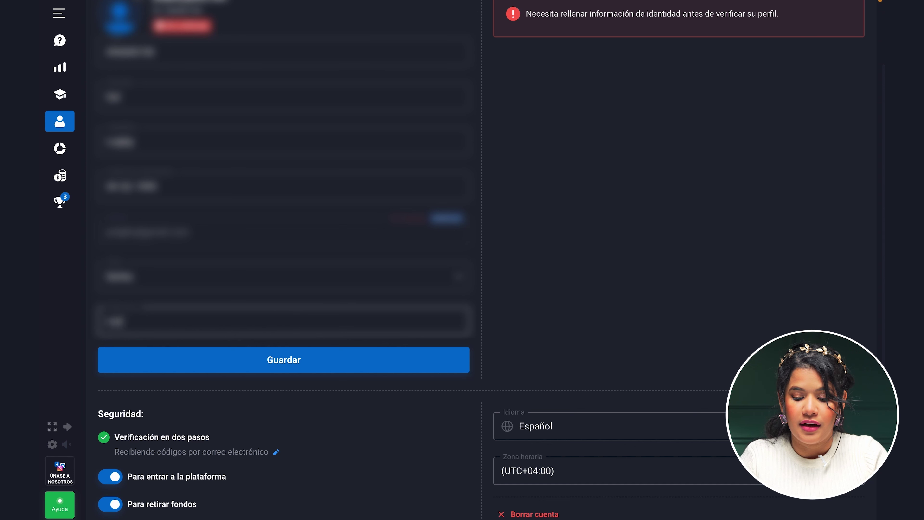
type("le Sol")
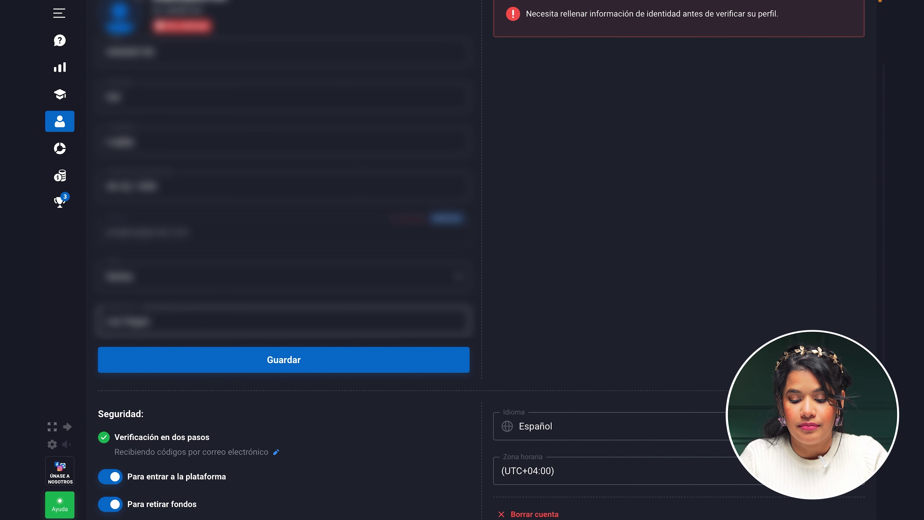
type("Plaz")
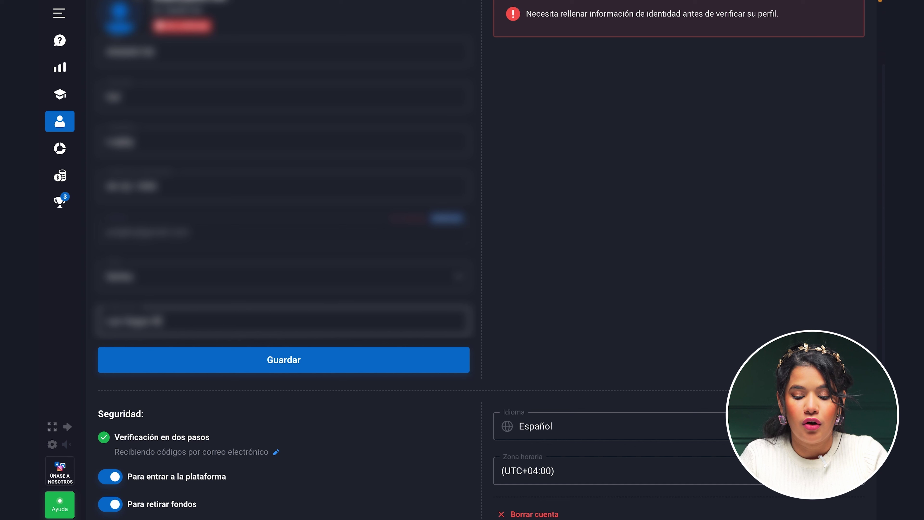
type("a")
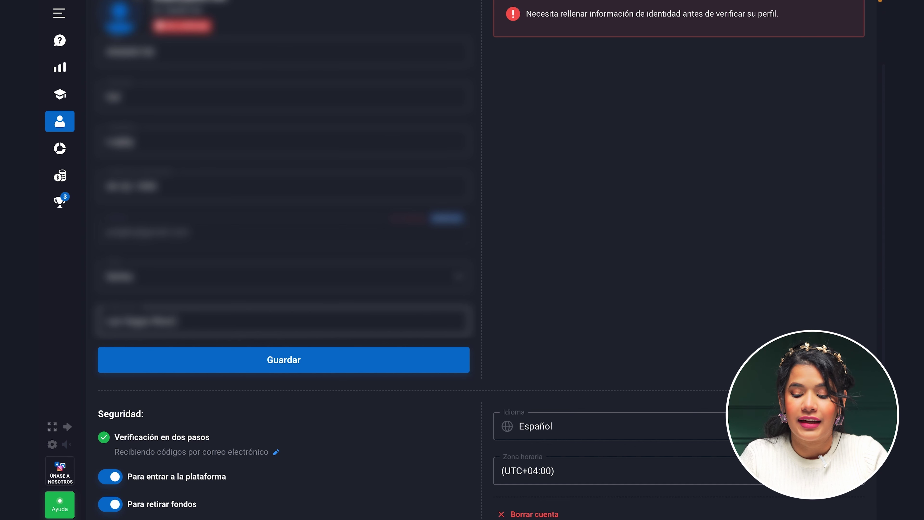
type(" Mayor")
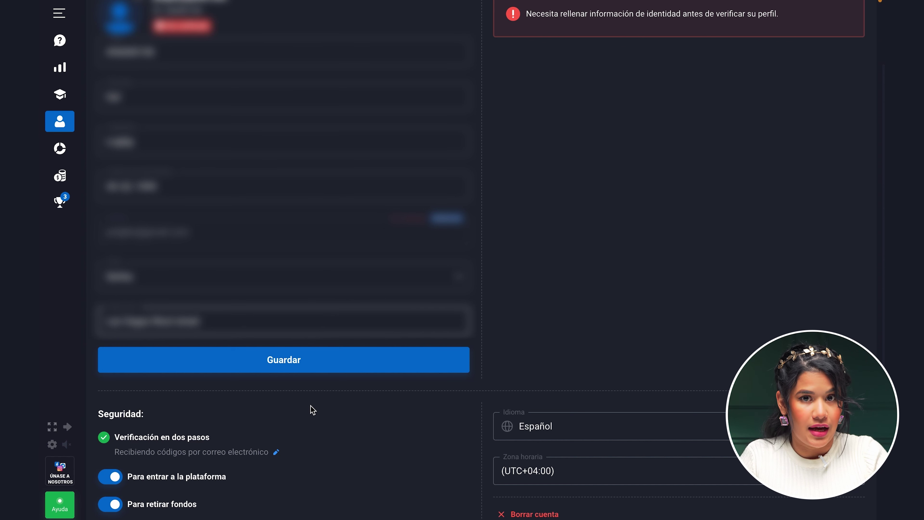
left_click(287, 360)
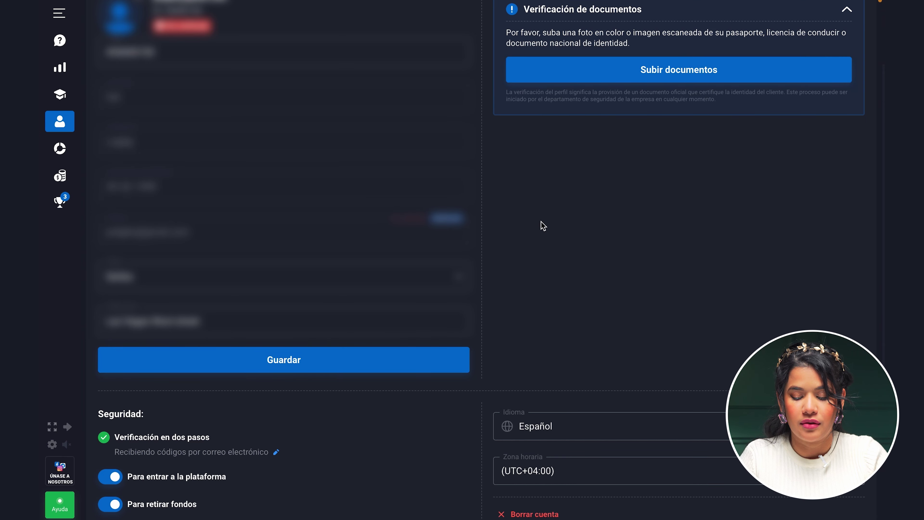
scroll(543, 226, "up", 4)
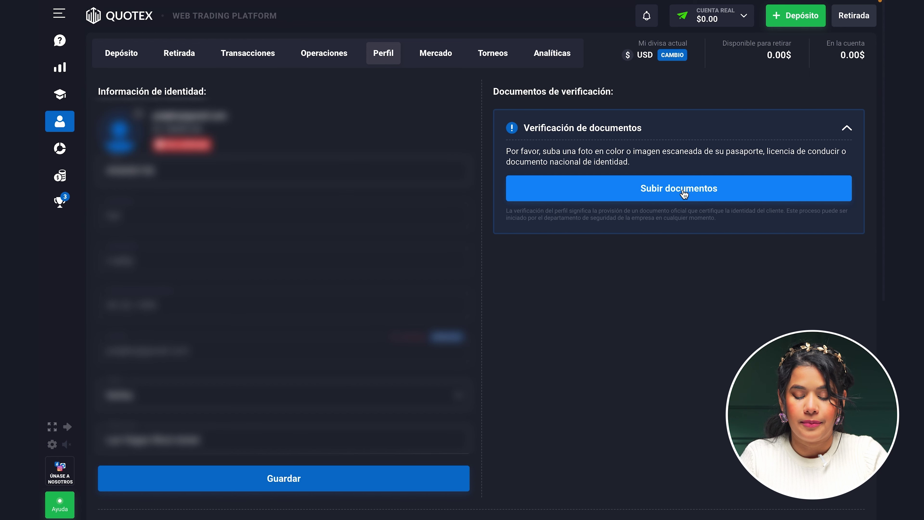
left_click(685, 190)
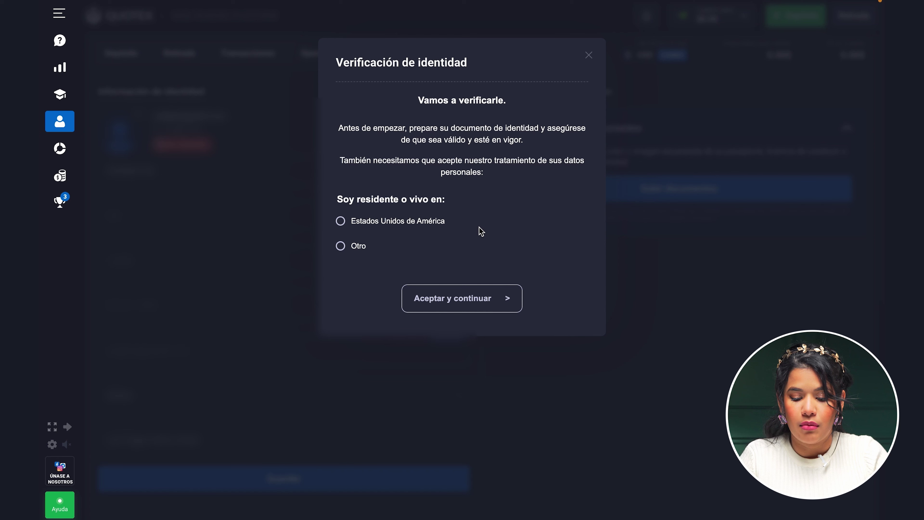
Declare non-US residence, accept the data terms, choose Pasaporte, then close verification and return to Negociar
left_click(341, 248)
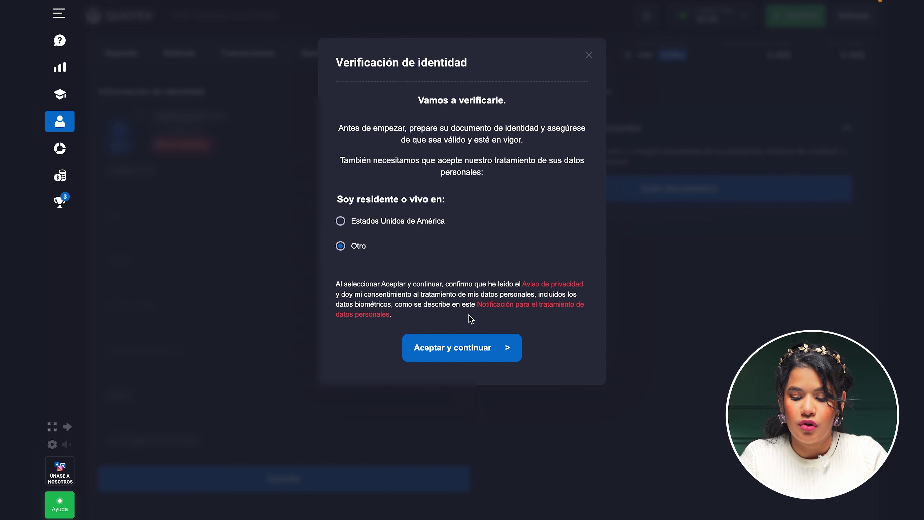
left_click(463, 351)
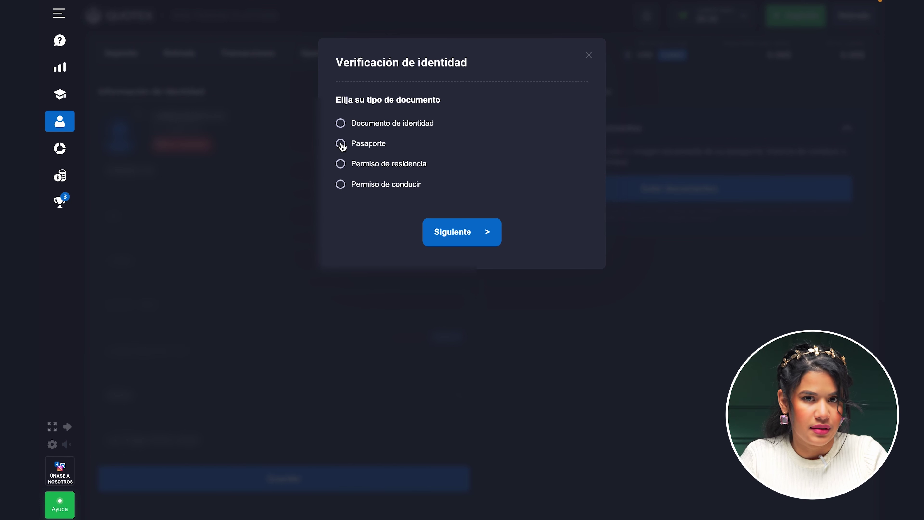
left_click(341, 145)
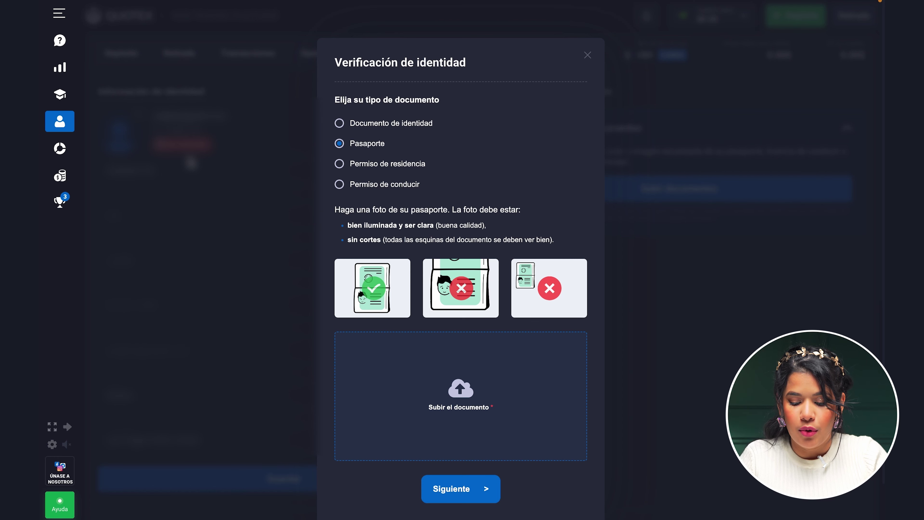
left_click(60, 71)
left_click(59, 71)
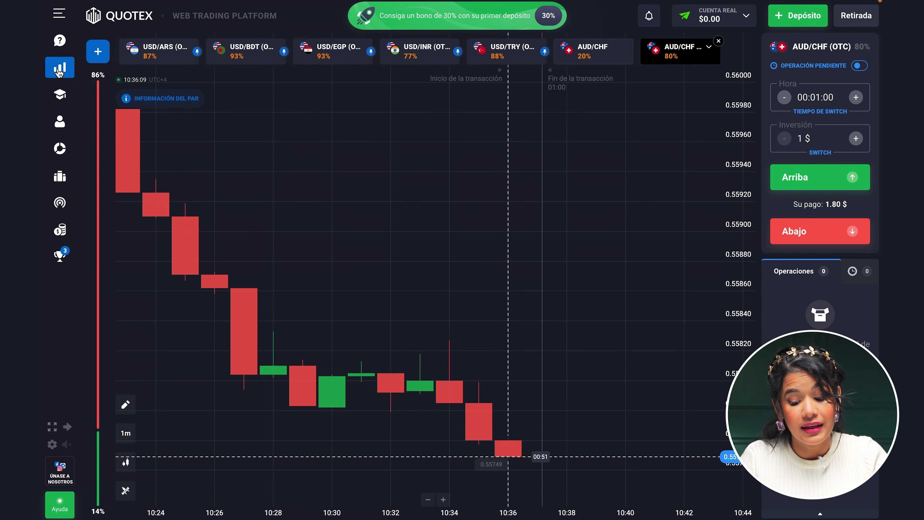